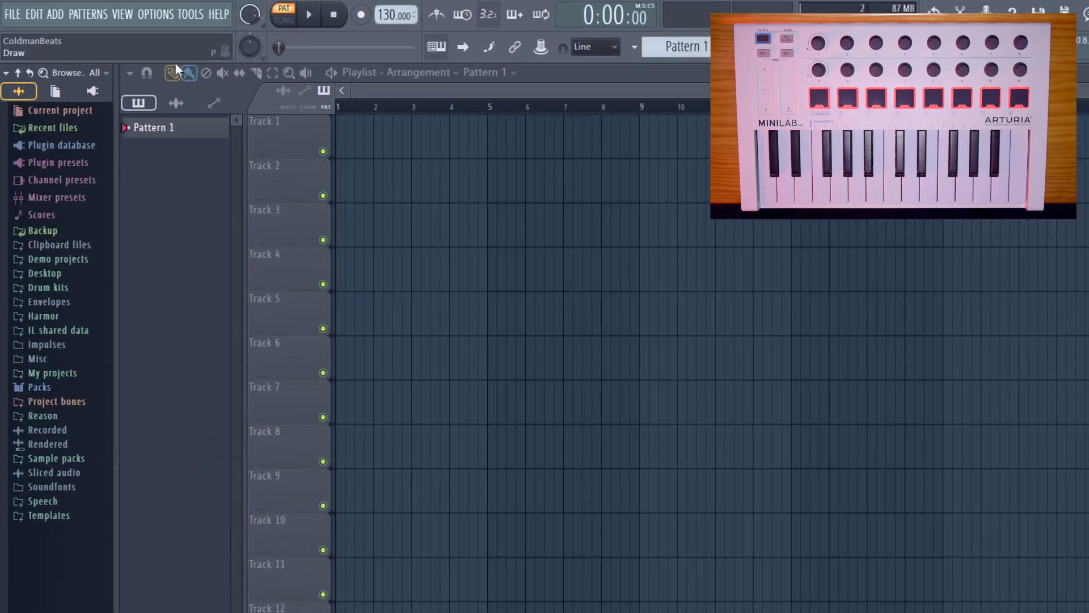
Open the MIDI settings and enable the Arturia MiniLab mkII as an input device
{"action": "left_click", "coordinate": [156, 15]}
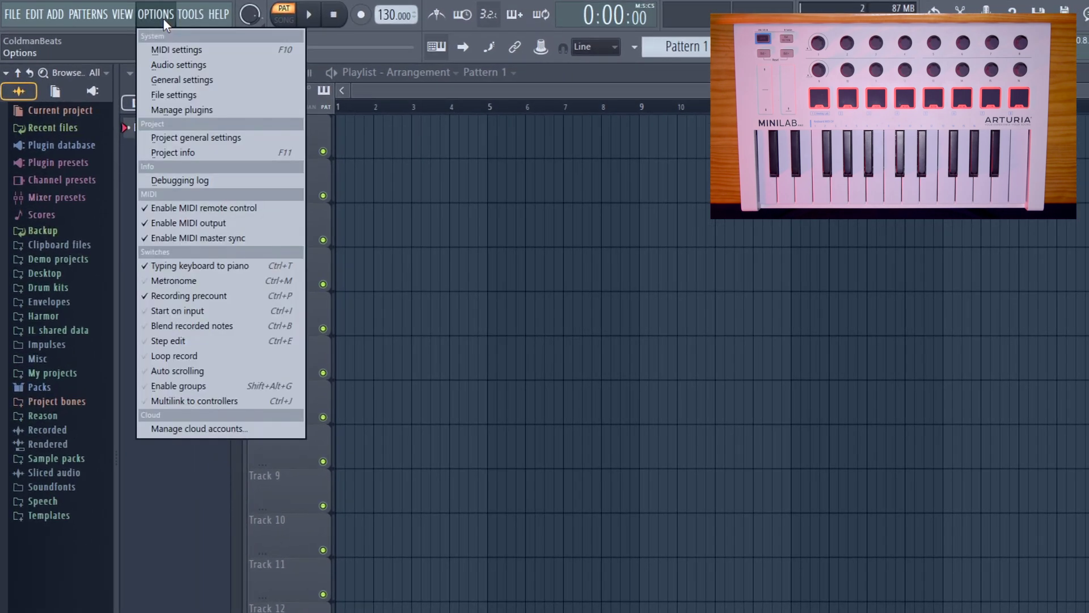
{"action": "left_click", "coordinate": [176, 50]}
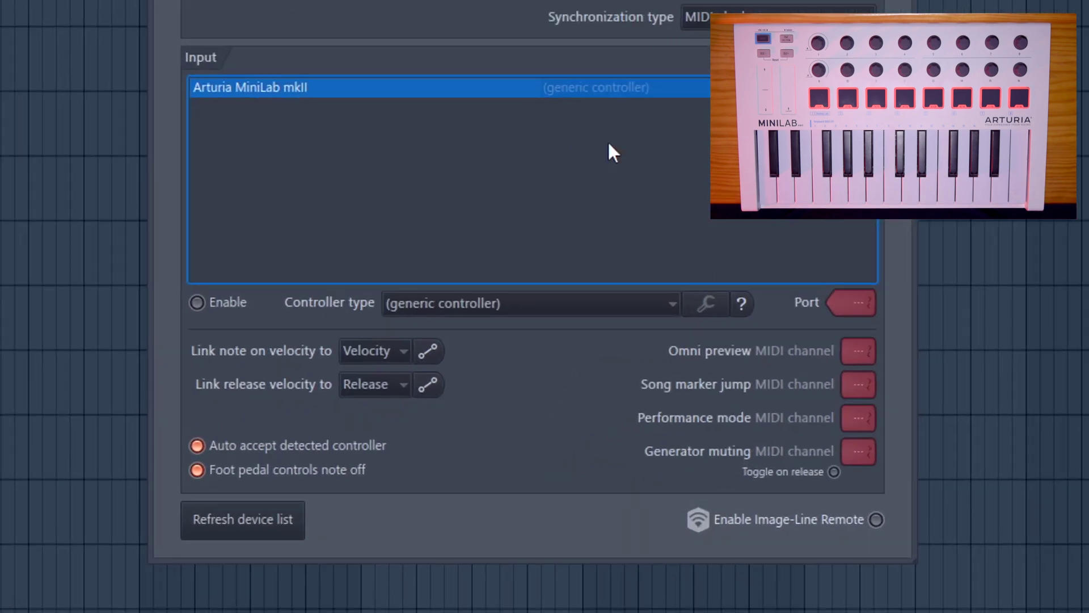
{"action": "left_click", "coordinate": [205, 310]}
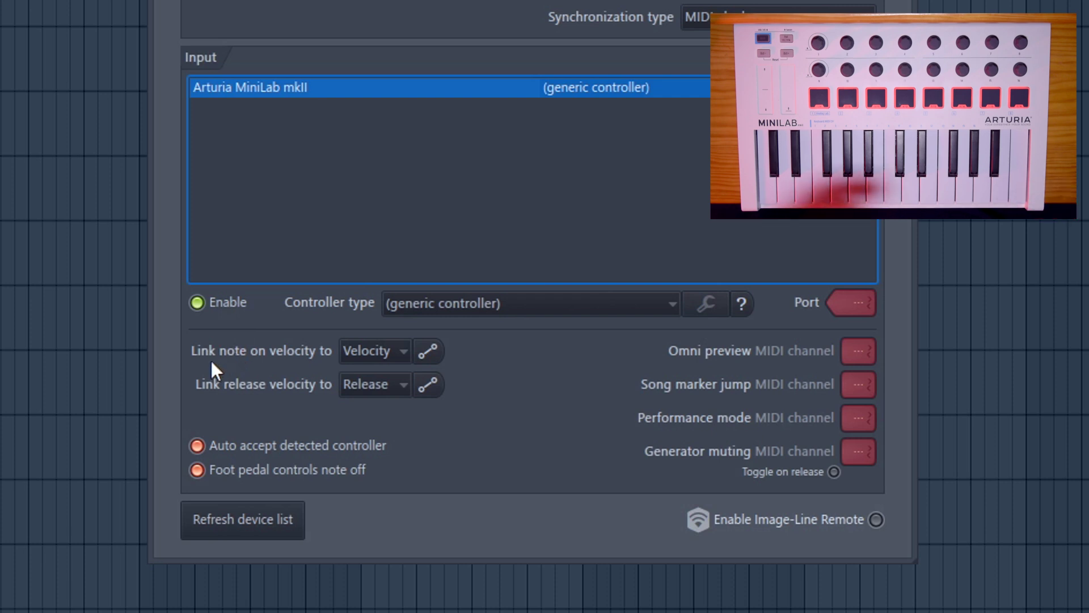
Try (none) as the note-on velocity link of the MiniLab input and return it to Velocity
{"action": "left_click", "coordinate": [401, 352]}
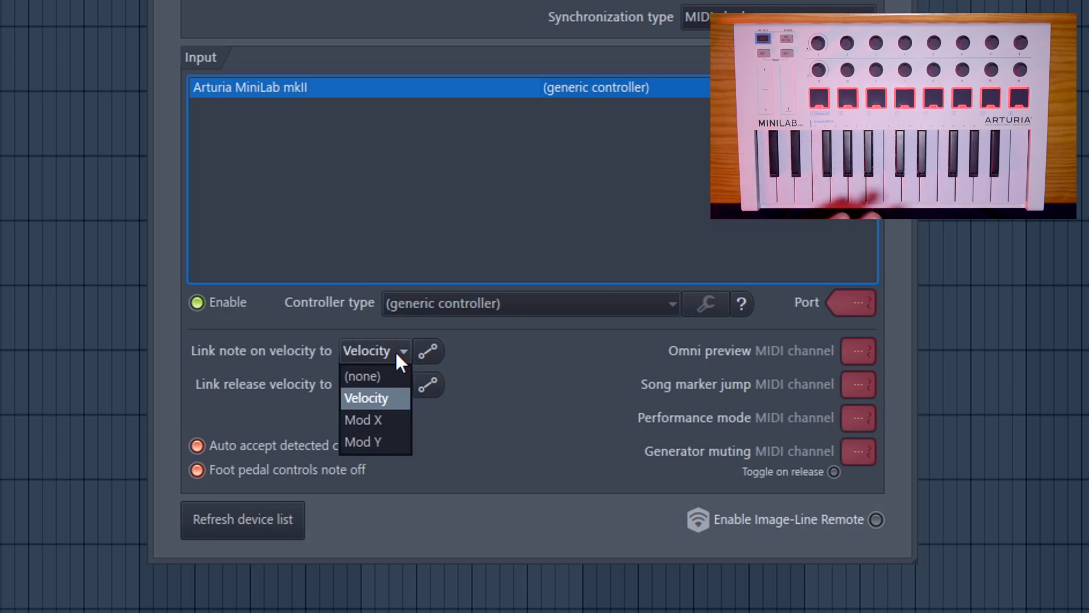
{"action": "left_click", "coordinate": [391, 376]}
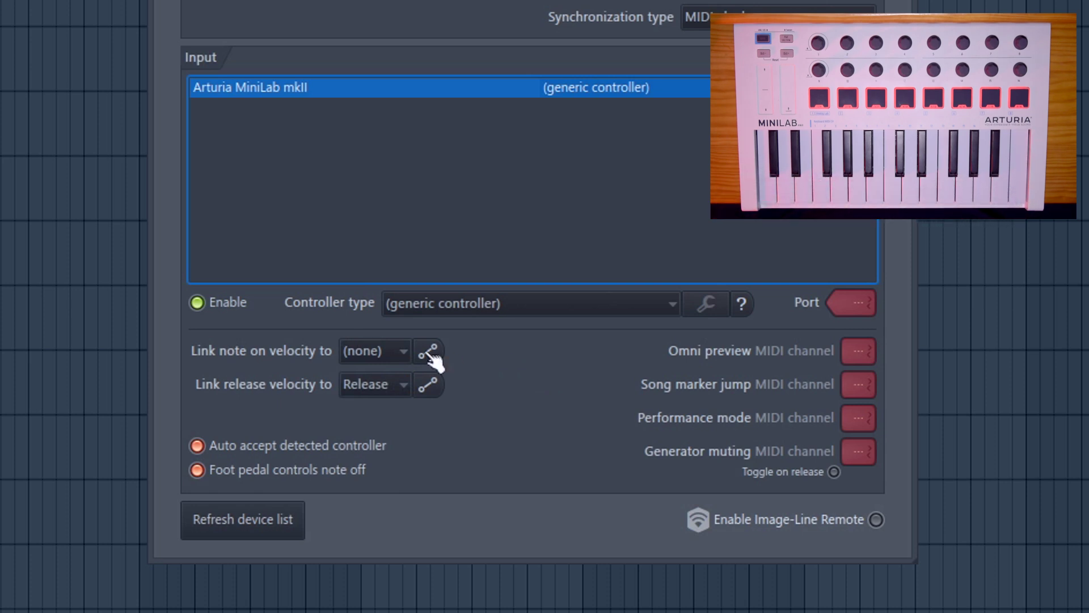
{"action": "left_click", "coordinate": [402, 353]}
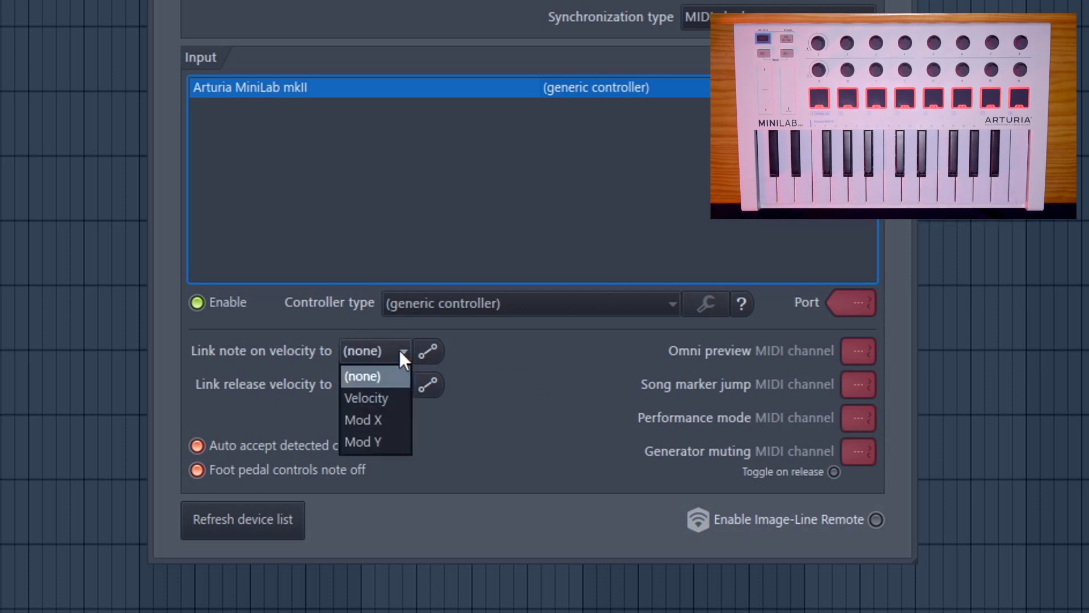
{"action": "left_click", "coordinate": [387, 397]}
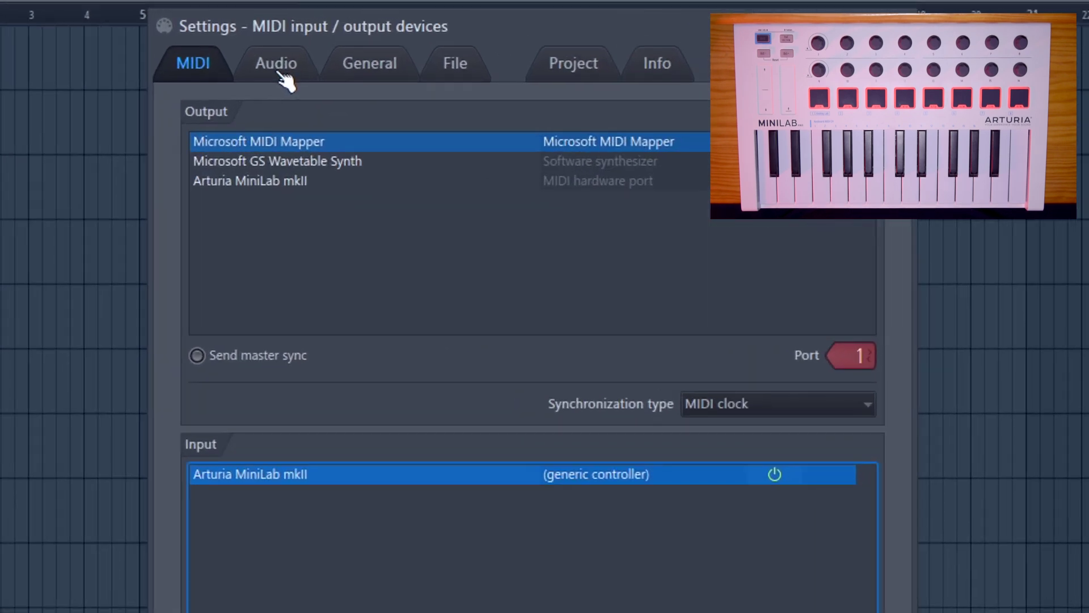
Open the audio settings and show the ASIO panel for the FL Studio ASIO device
{"action": "left_click", "coordinate": [281, 71]}
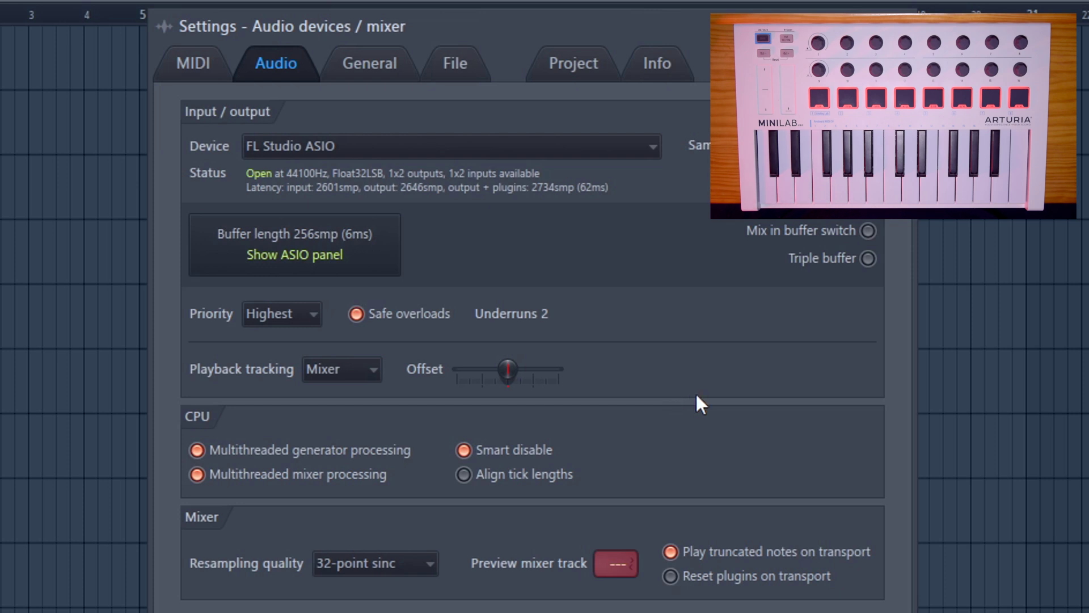
{"action": "left_click", "coordinate": [283, 238]}
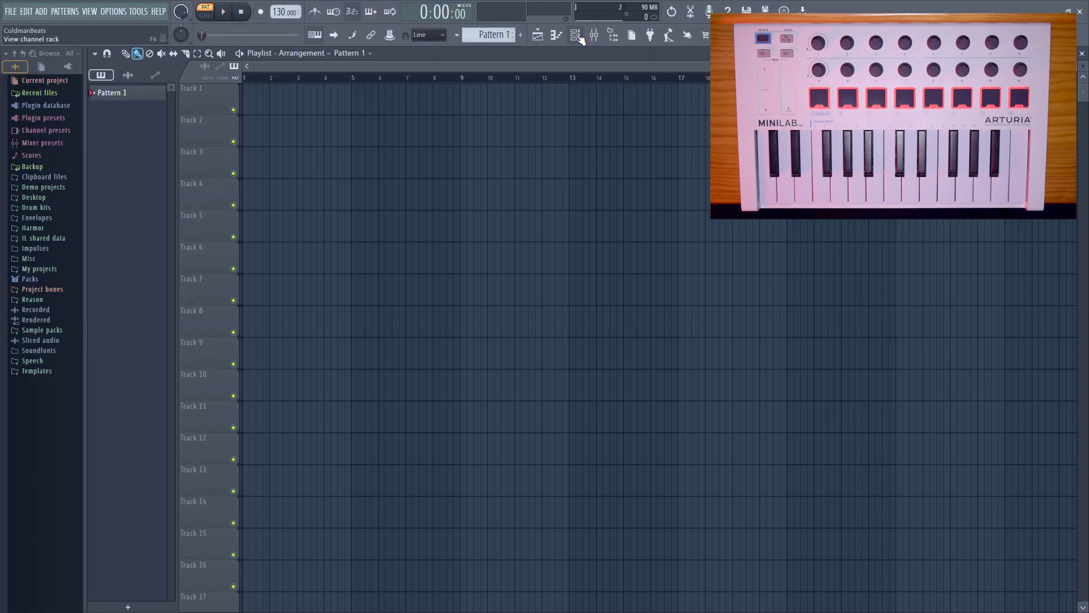
Open the channel rack and add an FL Keys instrument channel
{"action": "left_click", "coordinate": [578, 37]}
{"action": "left_click", "coordinate": [288, 434]}
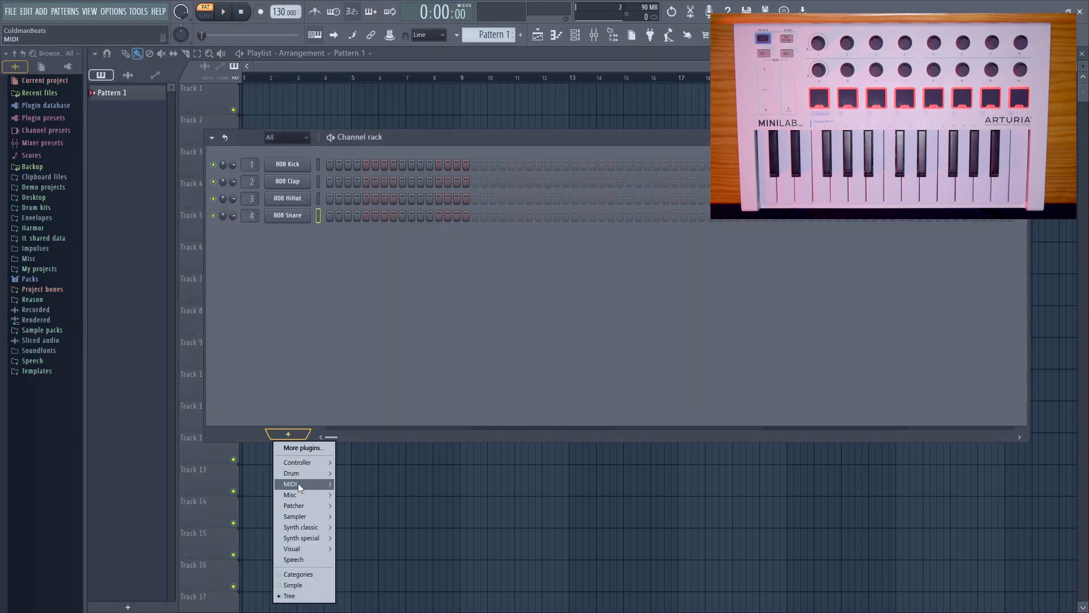
{"action": "mouse_move", "coordinate": [298, 498]}
{"action": "left_click", "coordinate": [375, 526]}
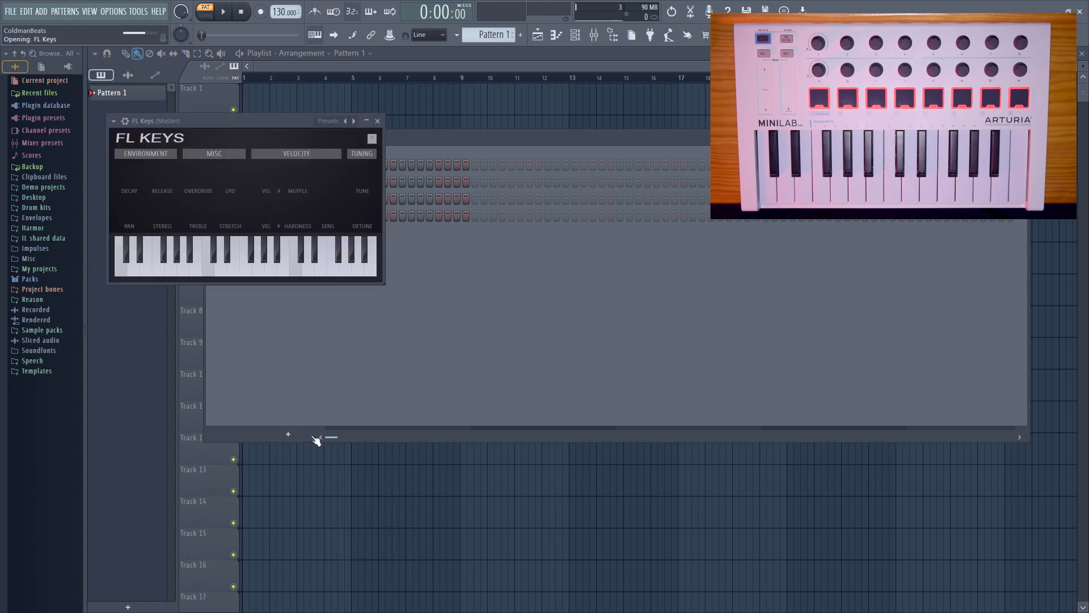
Add an FPC drum machine channel to the channel rack
{"action": "left_click", "coordinate": [289, 434]}
{"action": "mouse_move", "coordinate": [300, 473]}
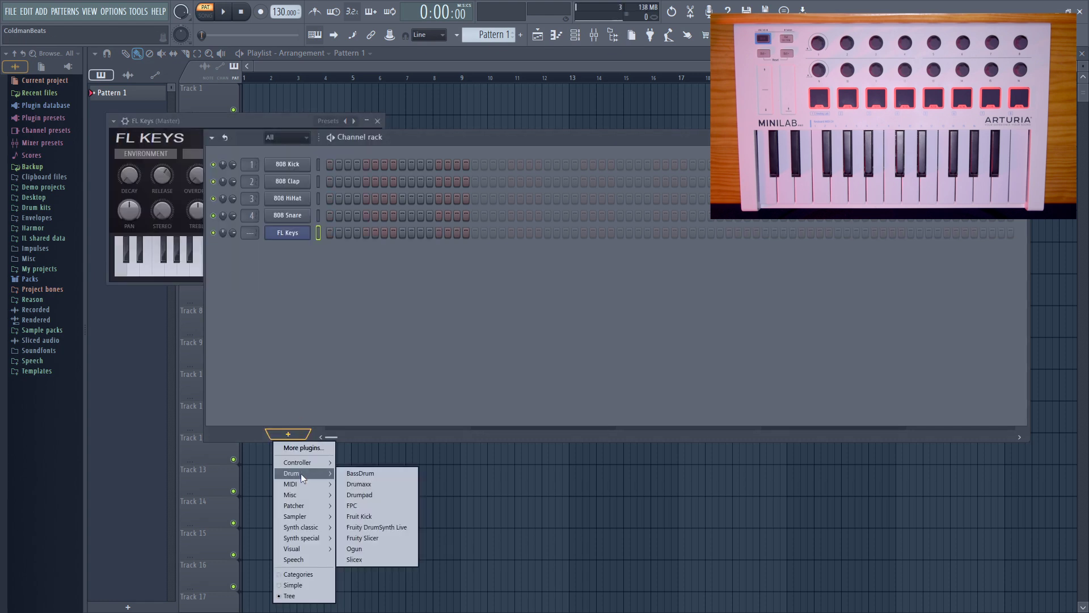
{"action": "left_click", "coordinate": [373, 506]}
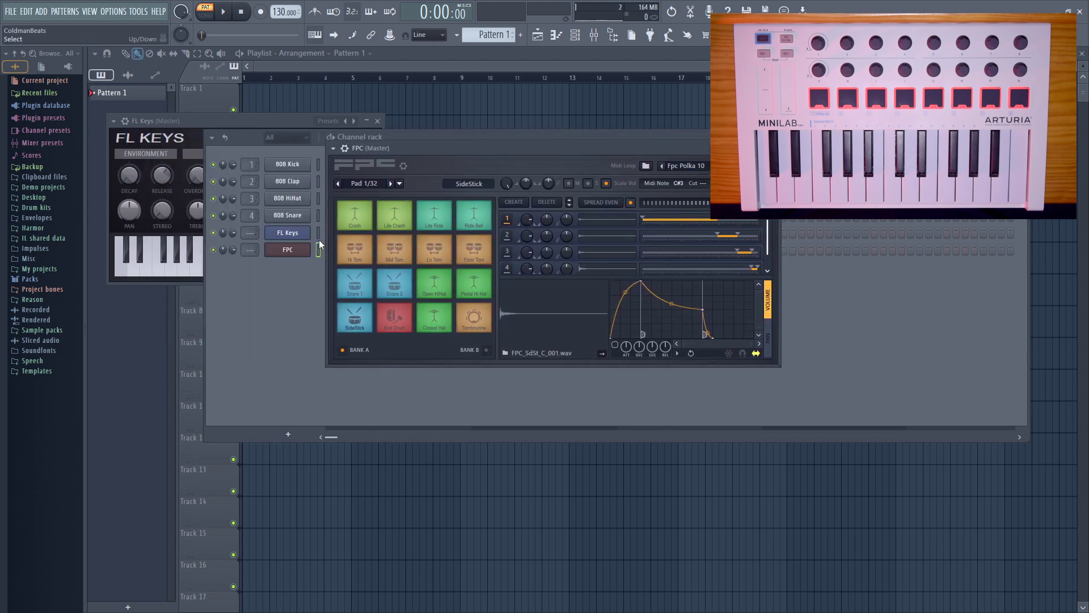
Select the FL Keys channel for playing from the controller, and open and close the FPC plugin window
{"action": "left_click", "coordinate": [319, 234]}
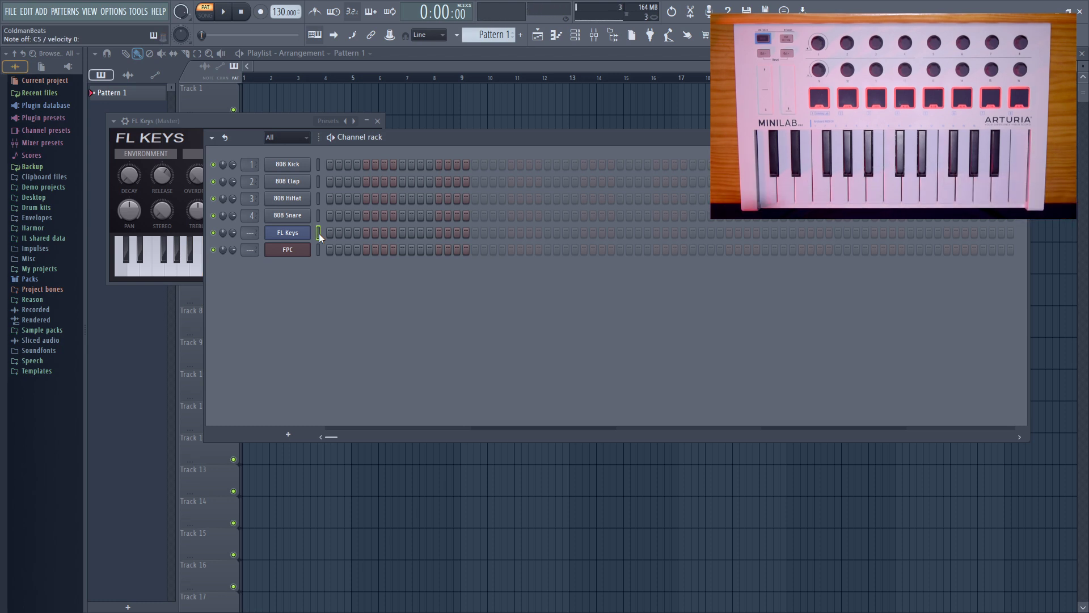
{"action": "left_click", "coordinate": [288, 249]}
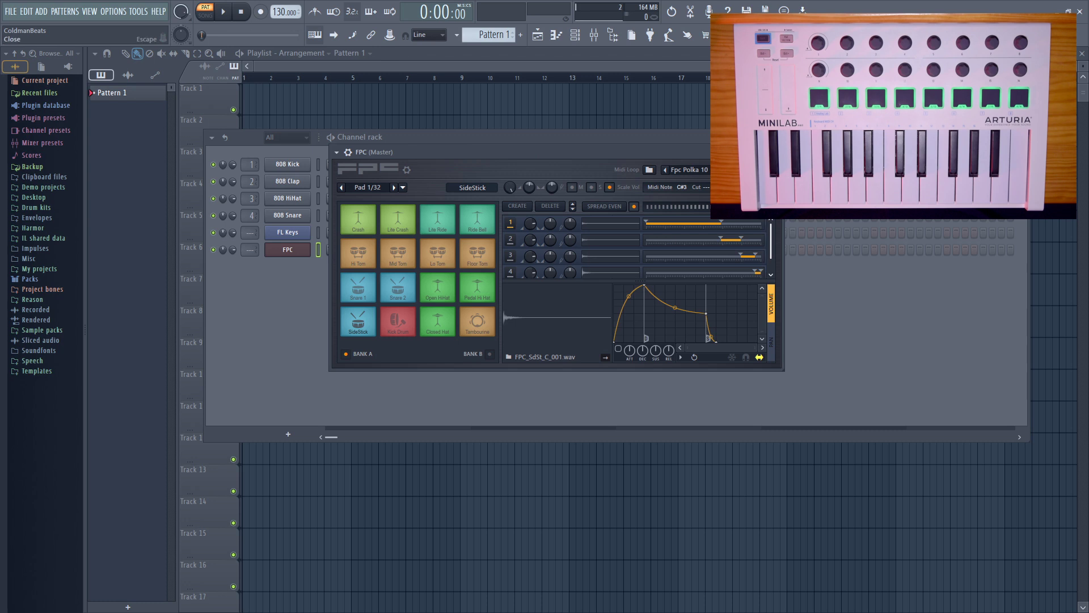
{"action": "key", "text": "Escape"}
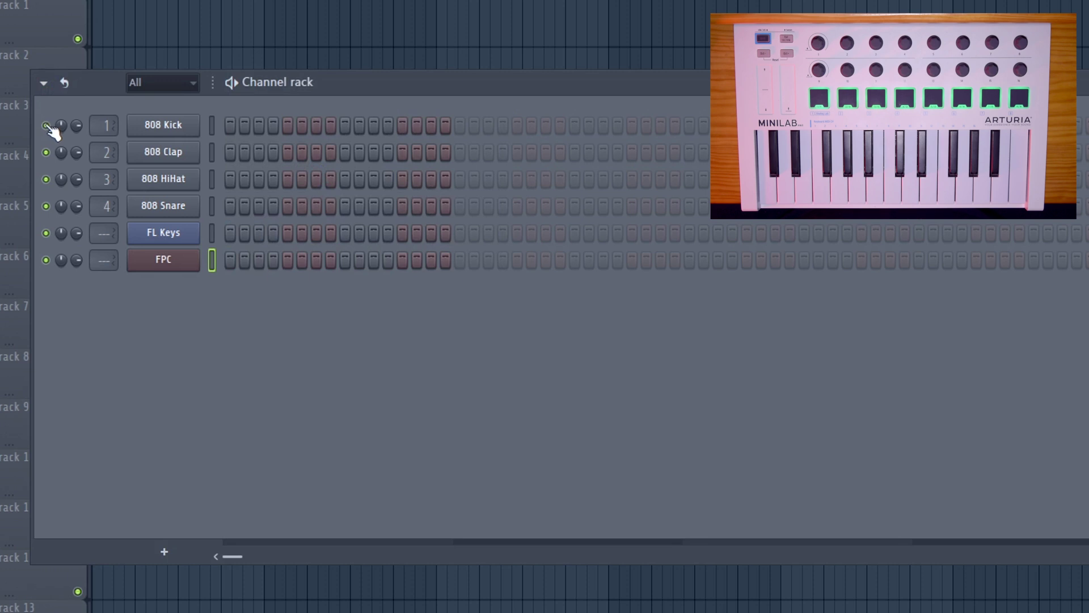
Link the 808 Kick channel's mute switch to a controller pad with Omni enabled and the mode set to Latch
{"action": "right_click", "coordinate": [48, 125]}
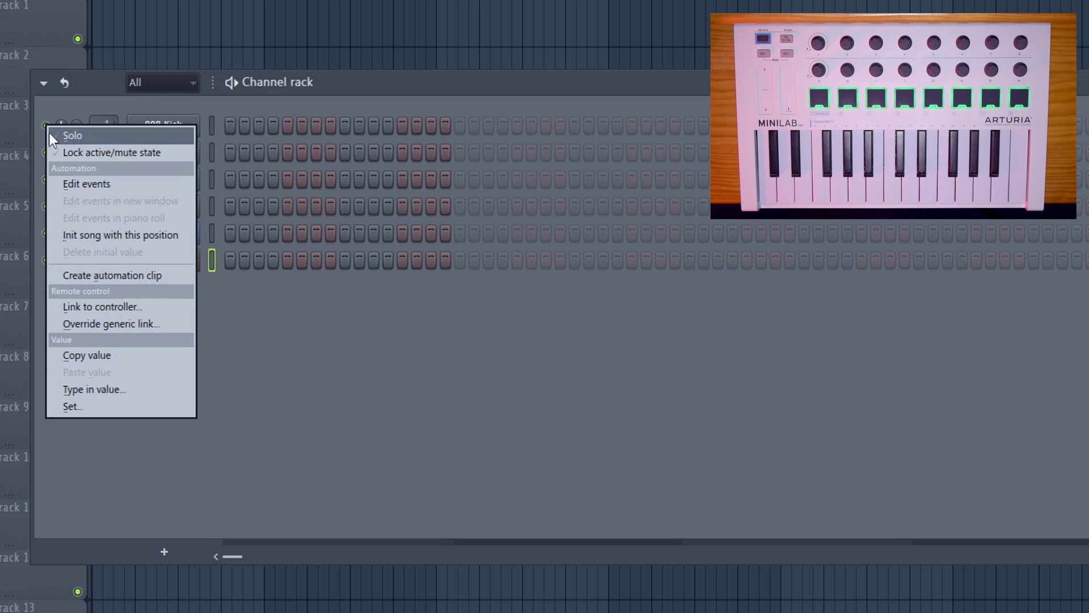
{"action": "left_click", "coordinate": [94, 311]}
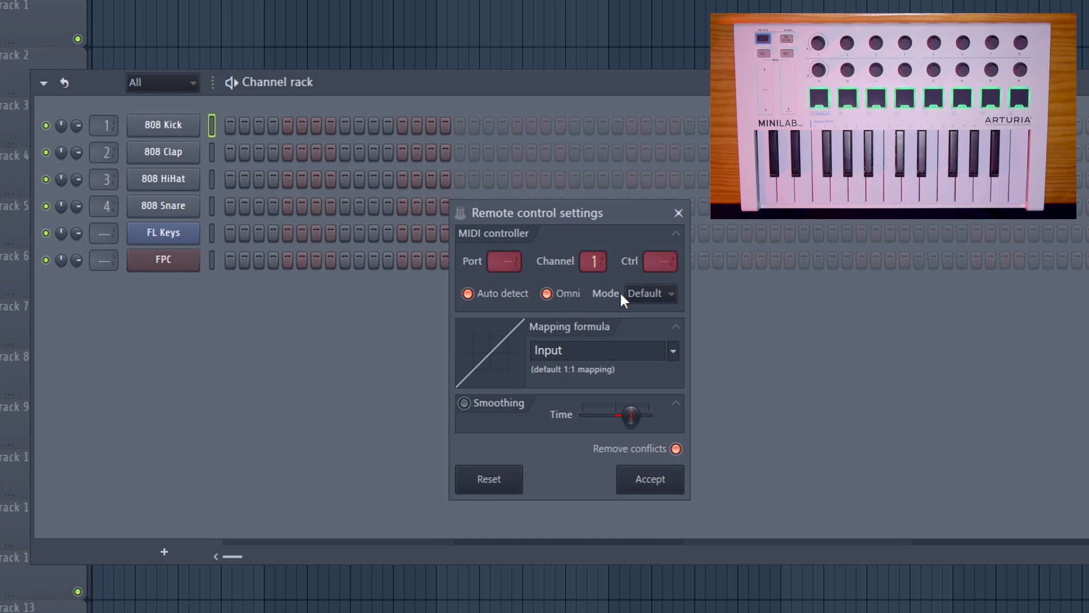
{"action": "left_click", "coordinate": [642, 295]}
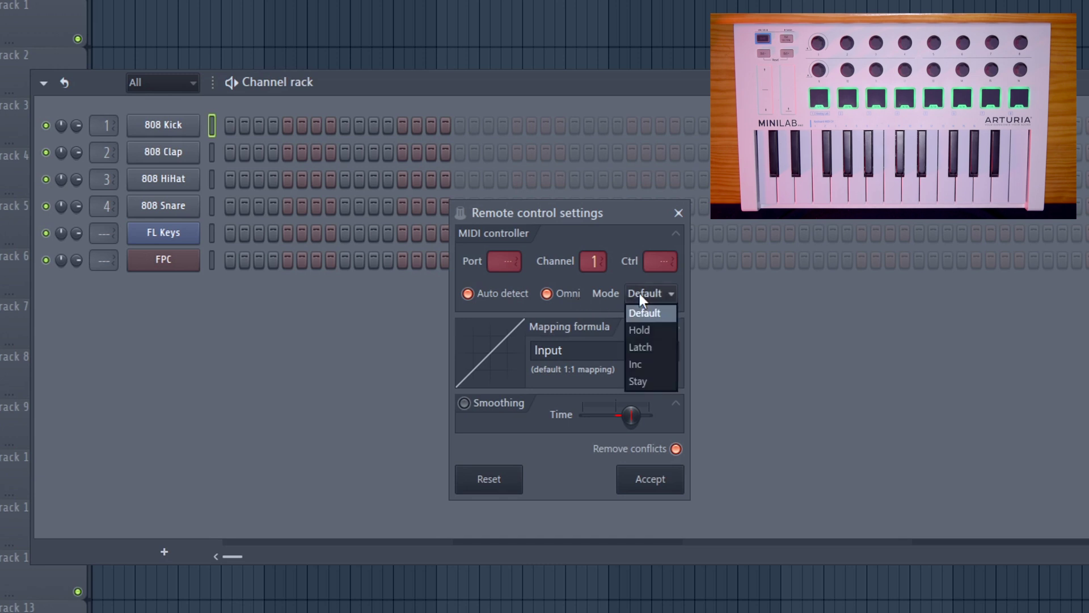
{"action": "left_click", "coordinate": [649, 348]}
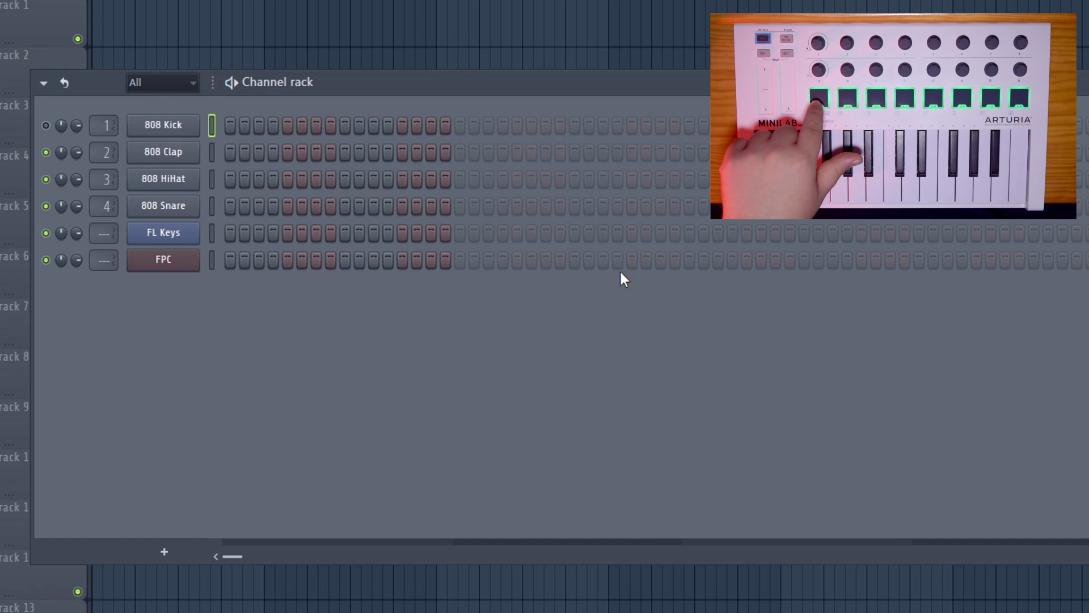
Select the 808 Clap, 808 HiHat and FPC channels in turn to test the linked mute pad
{"action": "left_click", "coordinate": [214, 149]}
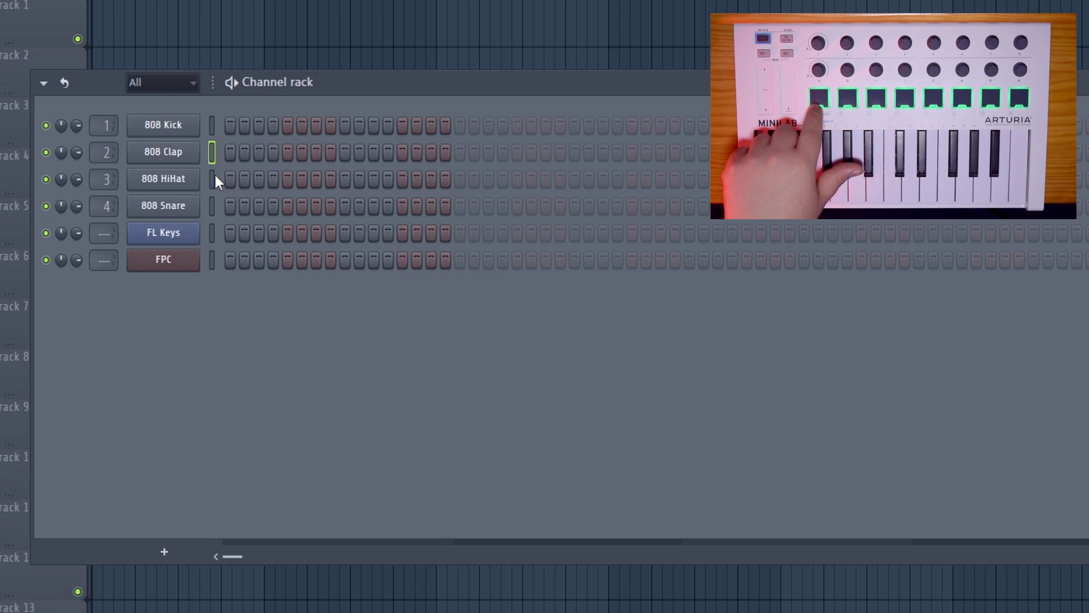
{"action": "left_click", "coordinate": [213, 178]}
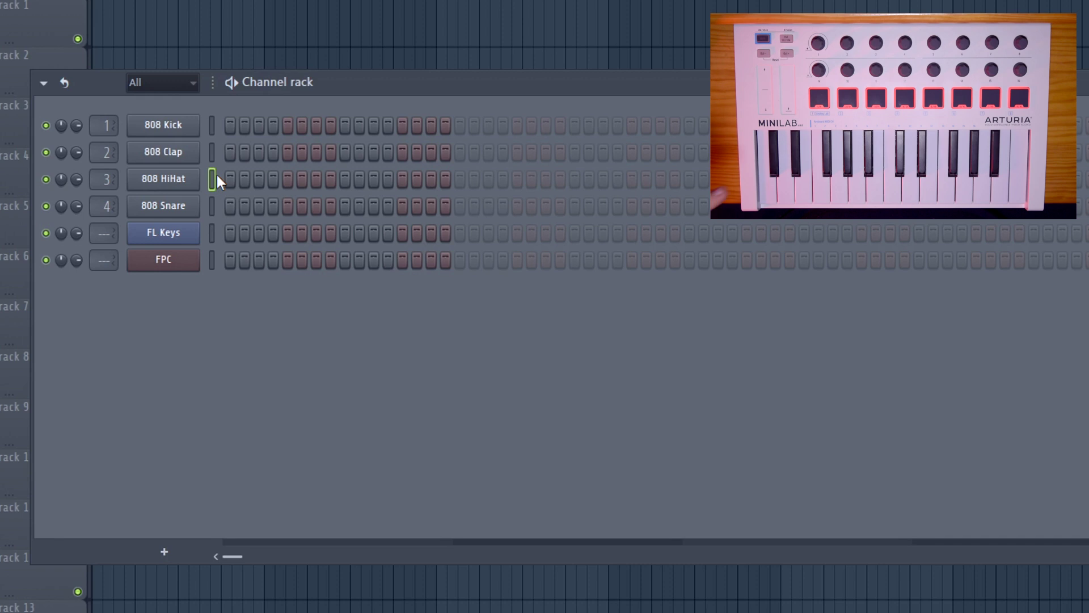
{"action": "left_click", "coordinate": [212, 259]}
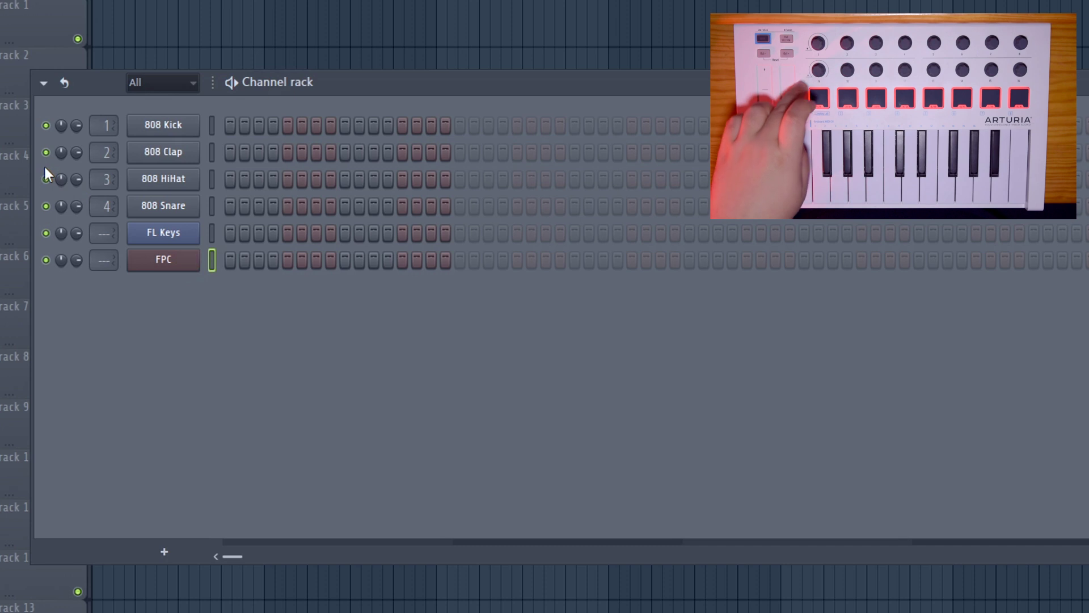
Link the 808 Kick channel's mute switch to a pad in the red pad bank, and select 808 HiHat to test it
{"action": "right_click", "coordinate": [54, 127]}
{"action": "left_click", "coordinate": [93, 307]}
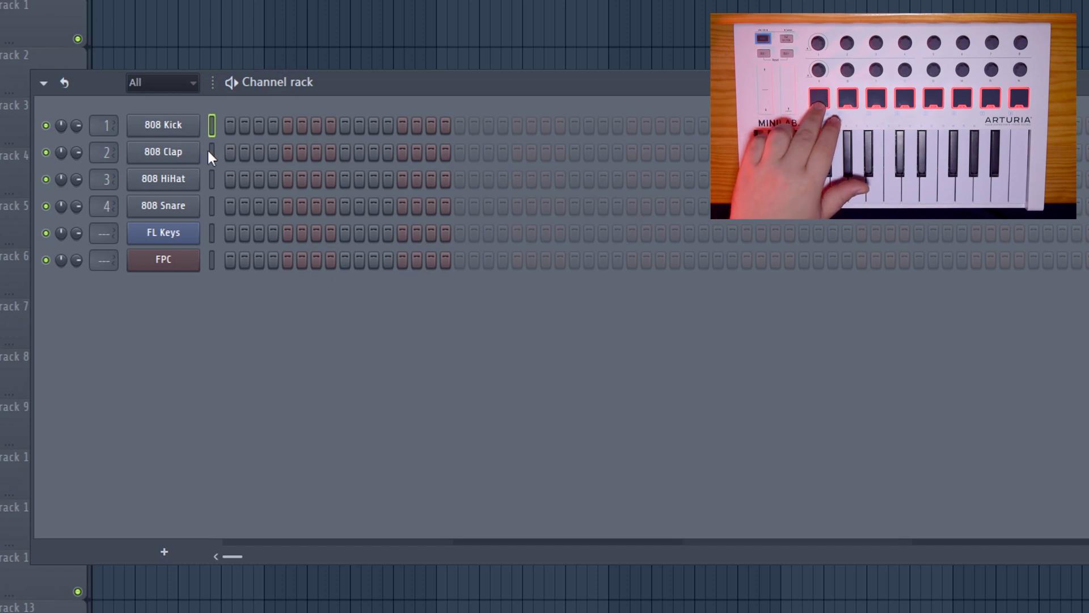
{"action": "left_click", "coordinate": [211, 180]}
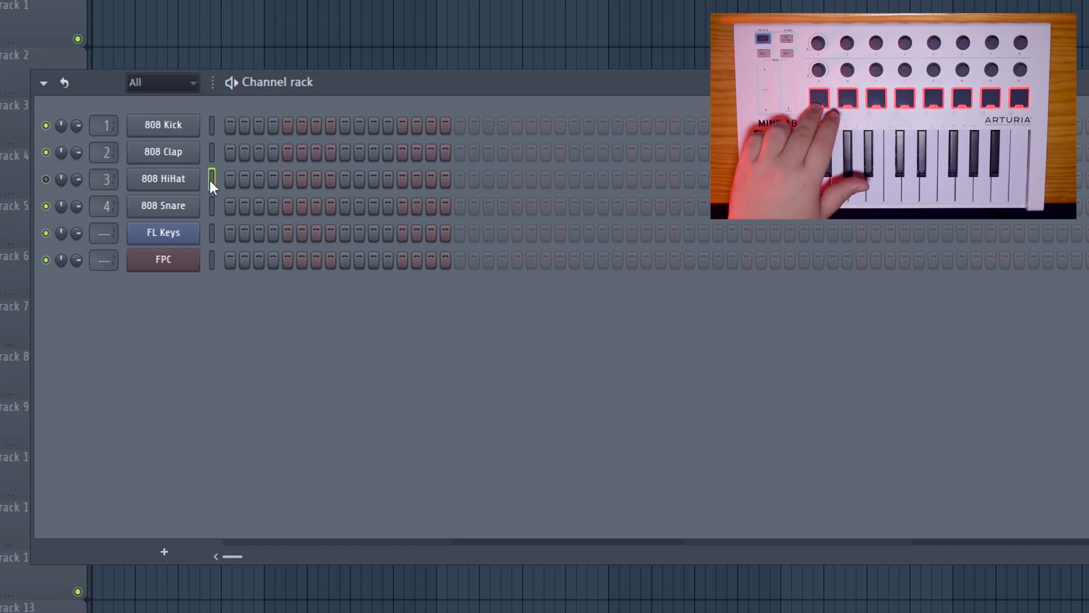
Open the FPC drum pads, and reset and accept the remote control link on the FPC channel's mute switch
{"action": "left_click", "coordinate": [197, 266]}
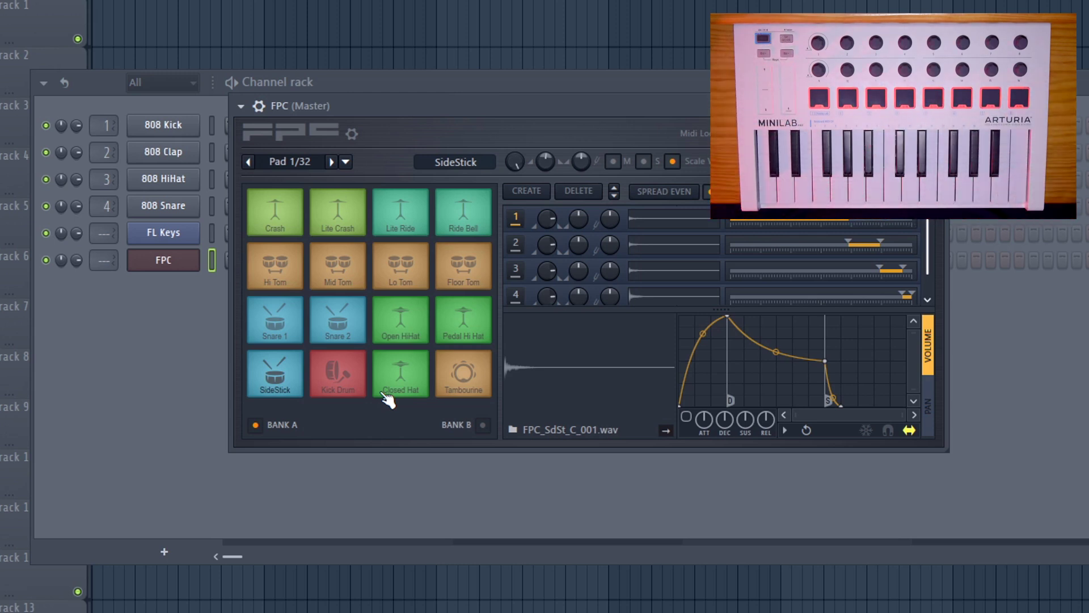
{"action": "right_click", "coordinate": [48, 261]}
{"action": "left_click", "coordinate": [75, 450]}
{"action": "left_click", "coordinate": [491, 494]}
{"action": "left_click", "coordinate": [650, 494]}
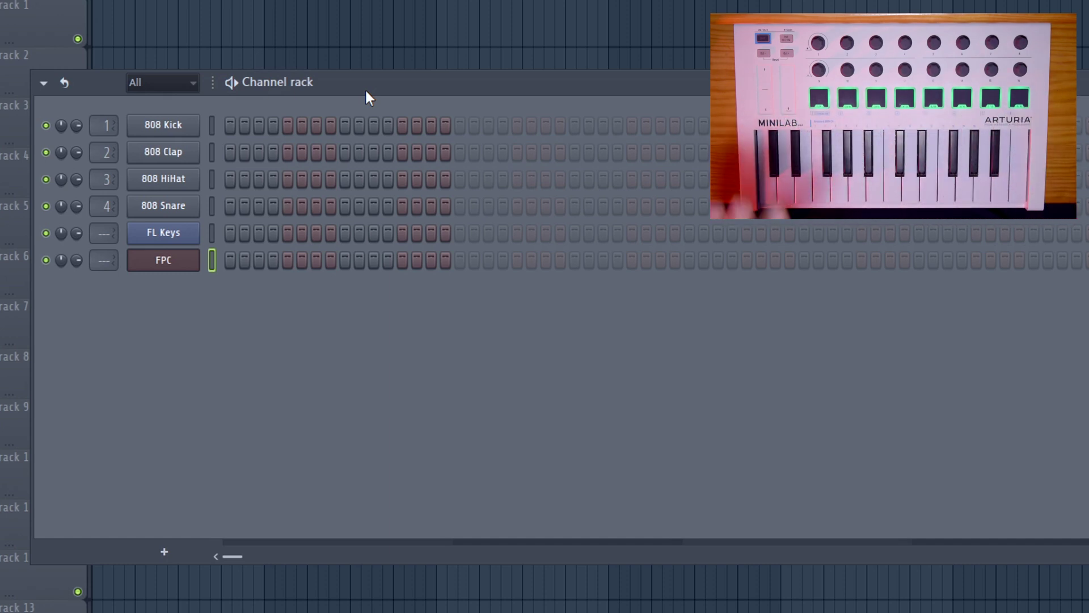
Link the 808 Kick channel's mute switch to a pad in the green pad bank, with Omni enabled and a non-default mode
{"action": "right_click", "coordinate": [49, 125]}
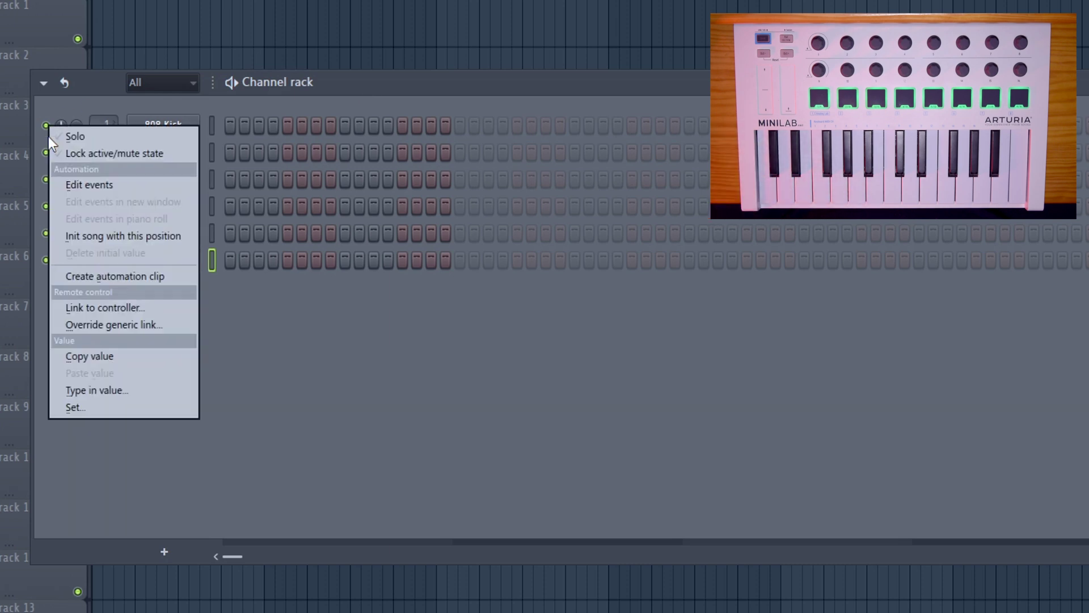
{"action": "left_click", "coordinate": [91, 309]}
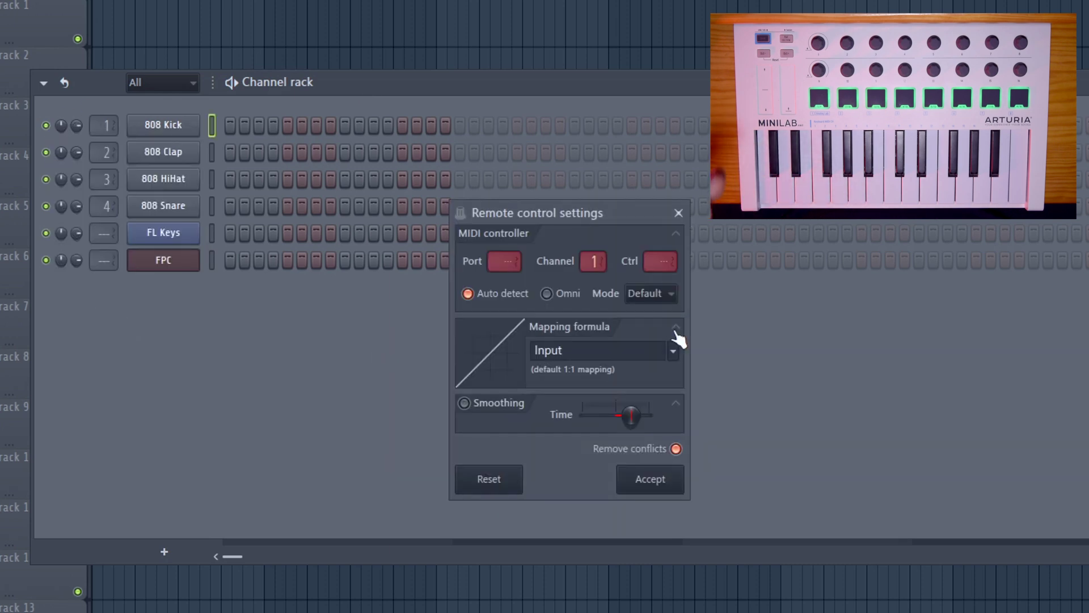
{"action": "left_click", "coordinate": [643, 294]}
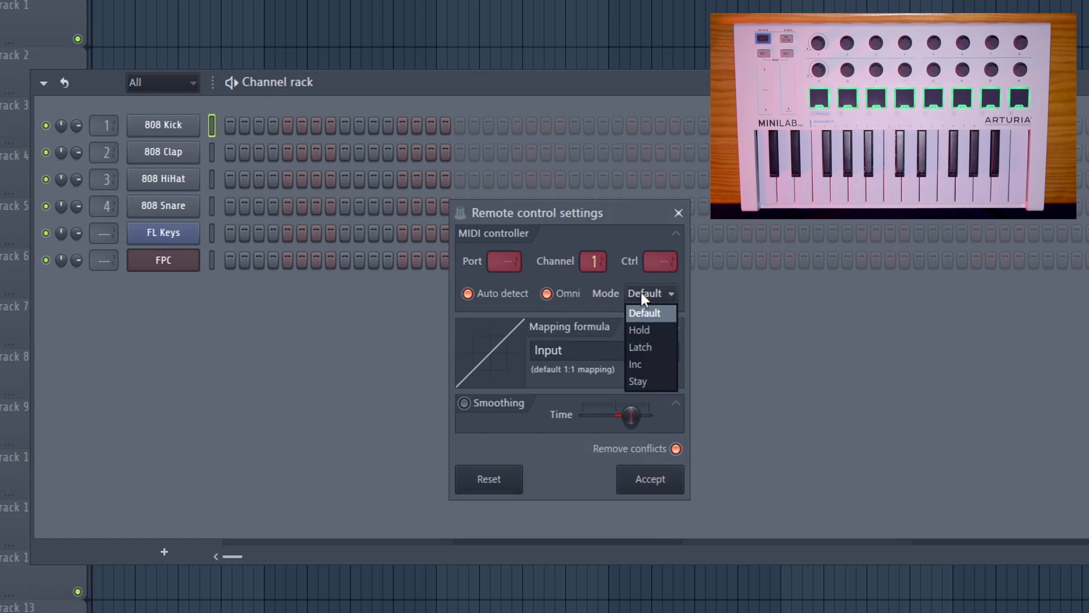
{"action": "left_click", "coordinate": [654, 339]}
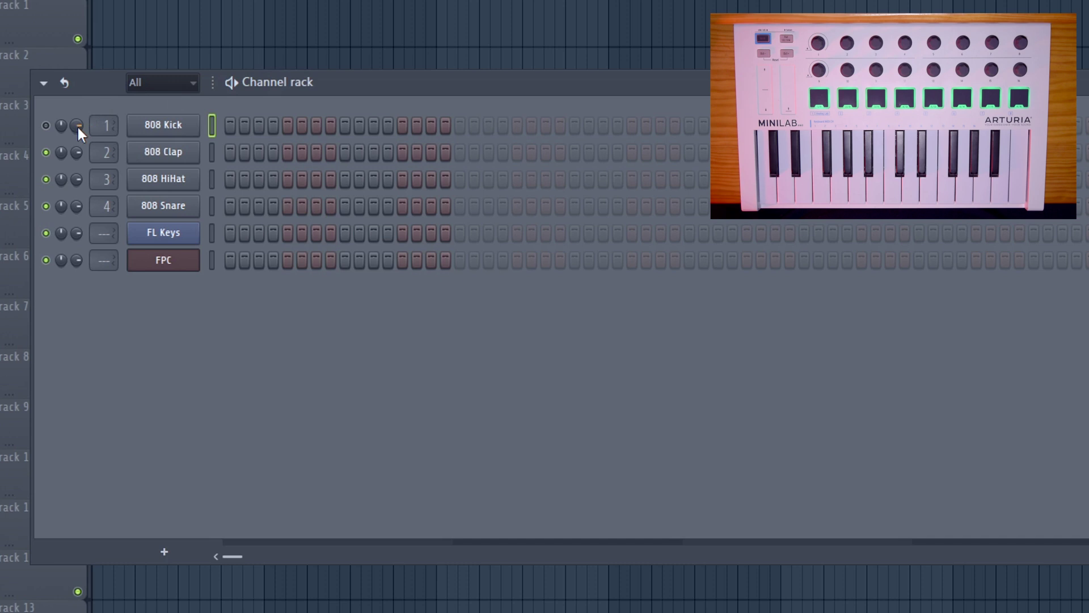
Link the 808 Kick channel's volume knob to a controller knob with Omni enabled, and unmute the channel
{"action": "right_click", "coordinate": [77, 126]}
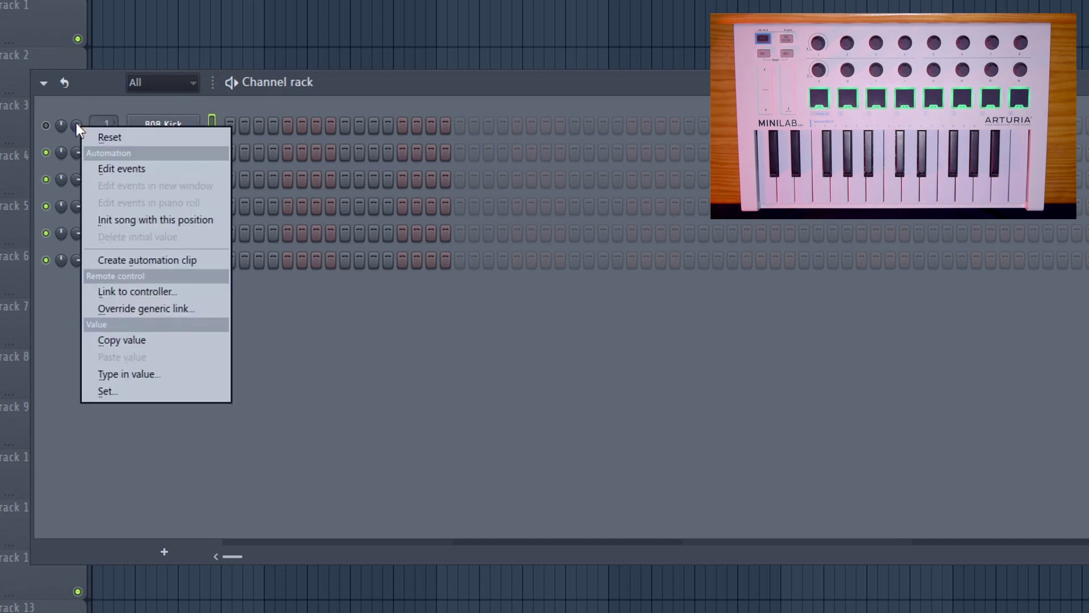
{"action": "left_click", "coordinate": [117, 309]}
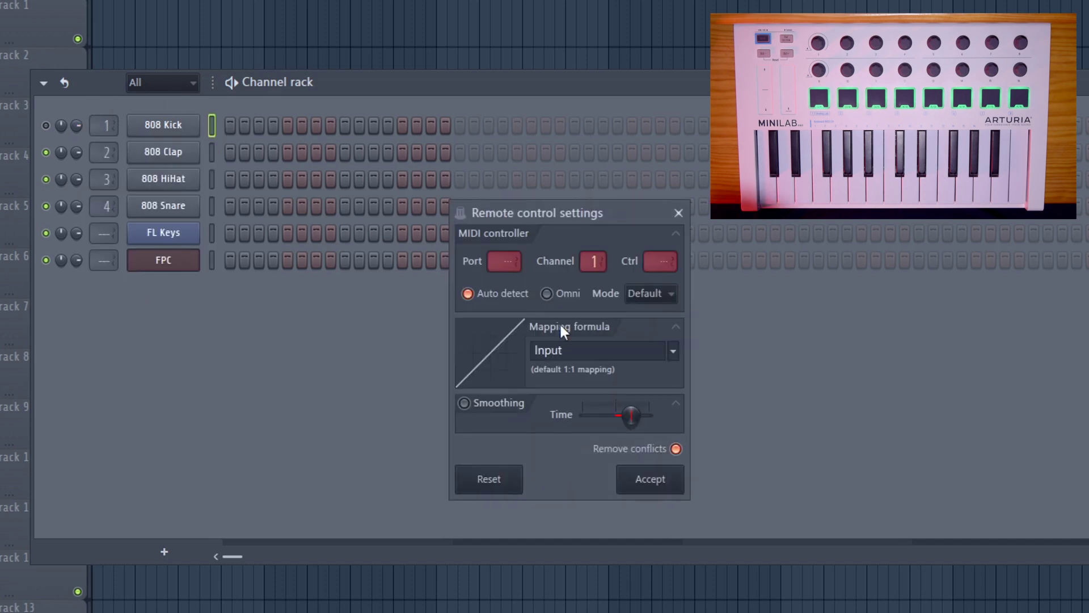
{"action": "left_click", "coordinate": [577, 297]}
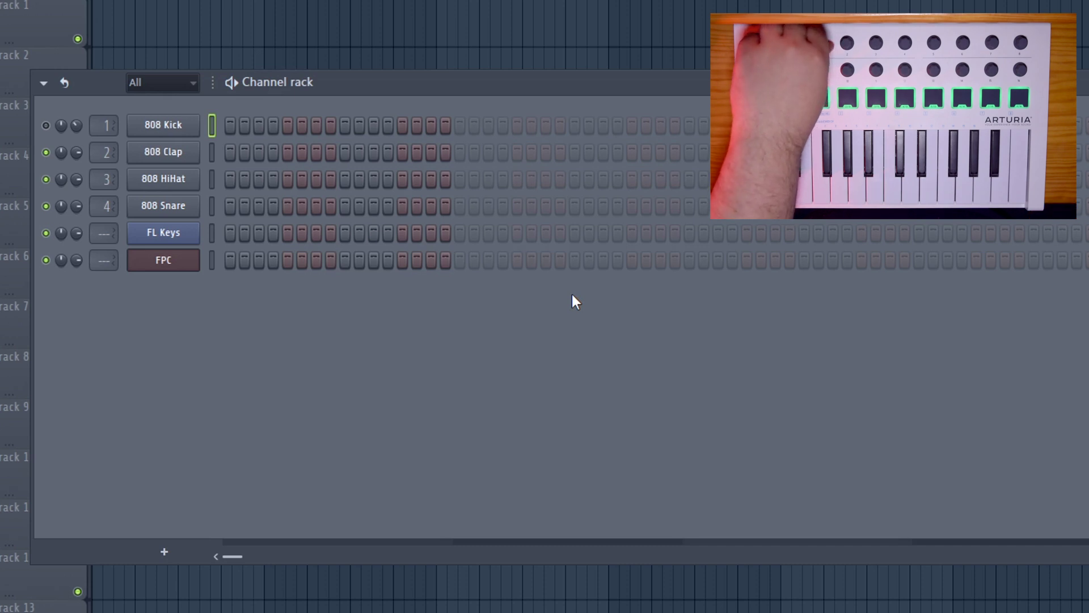
{"action": "left_click", "coordinate": [48, 124]}
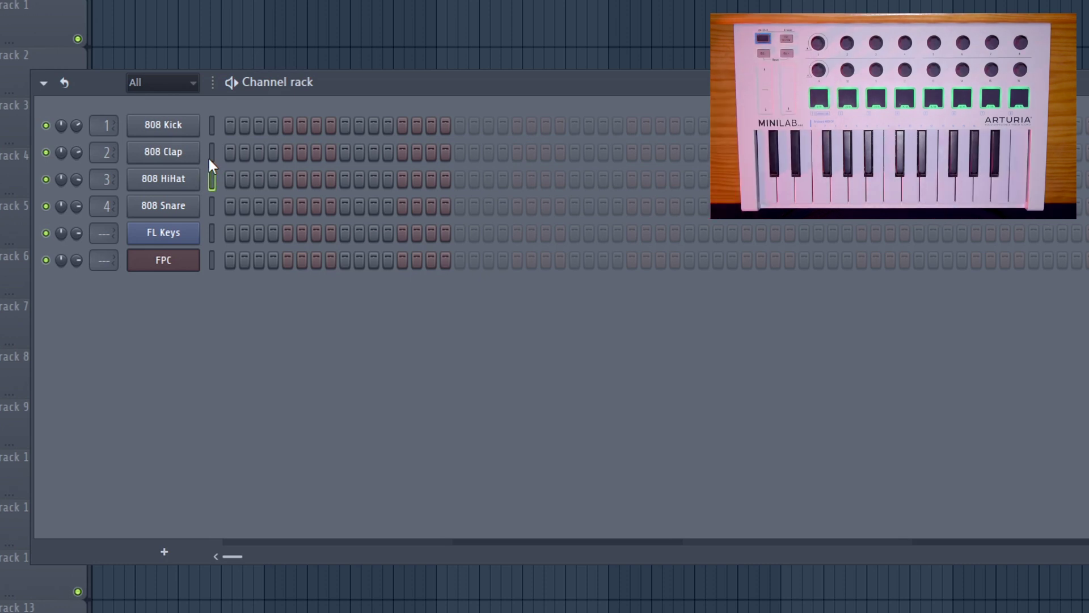
Open the controller link settings for the 808 HiHat channel's panning knob
{"action": "right_click", "coordinate": [64, 169]}
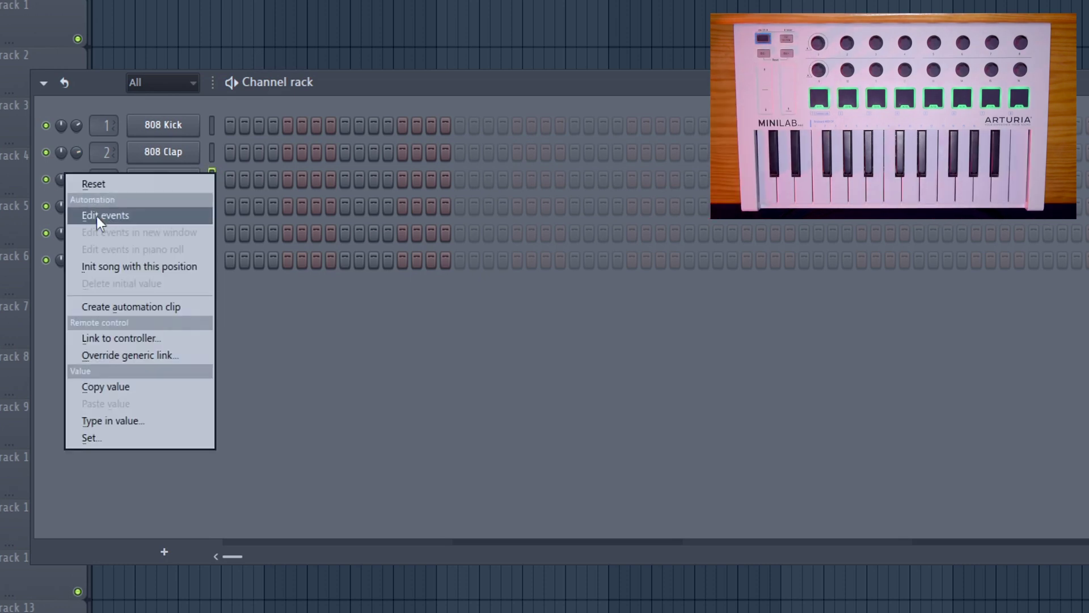
{"action": "left_click", "coordinate": [98, 340]}
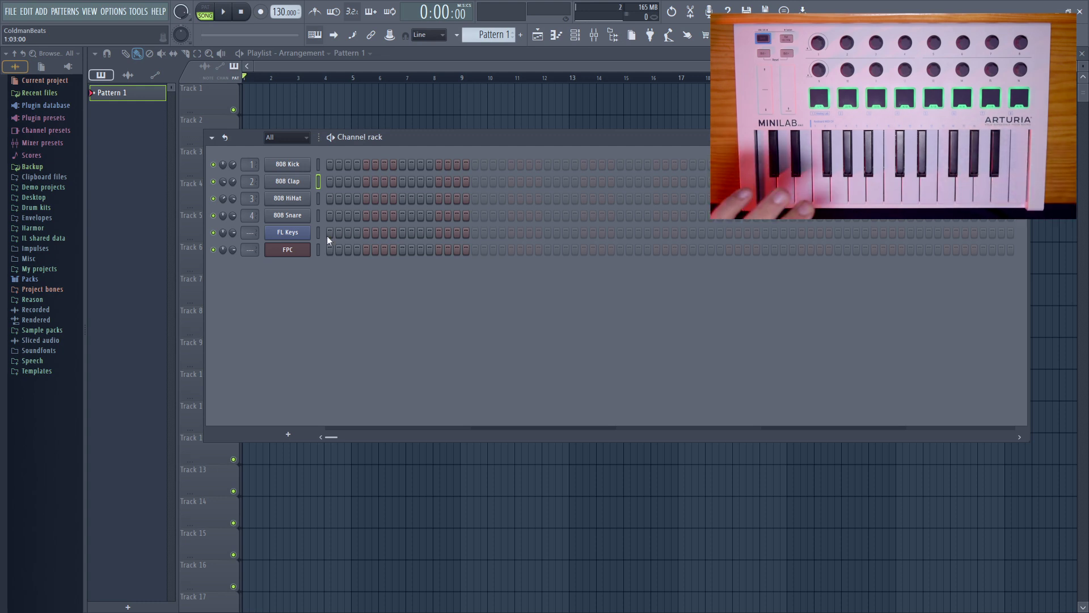
Select the FPC channel and set the project tempo to 90 BPM
{"action": "left_click", "coordinate": [318, 250]}
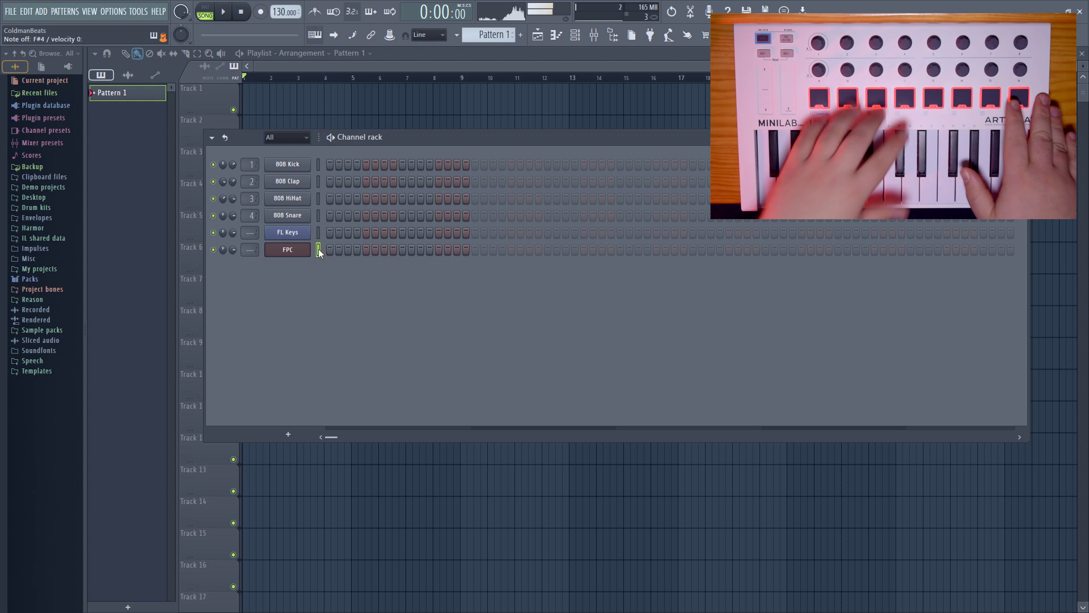
{"action": "right_click", "coordinate": [286, 16]}
{"action": "left_click", "coordinate": [400, 46]}
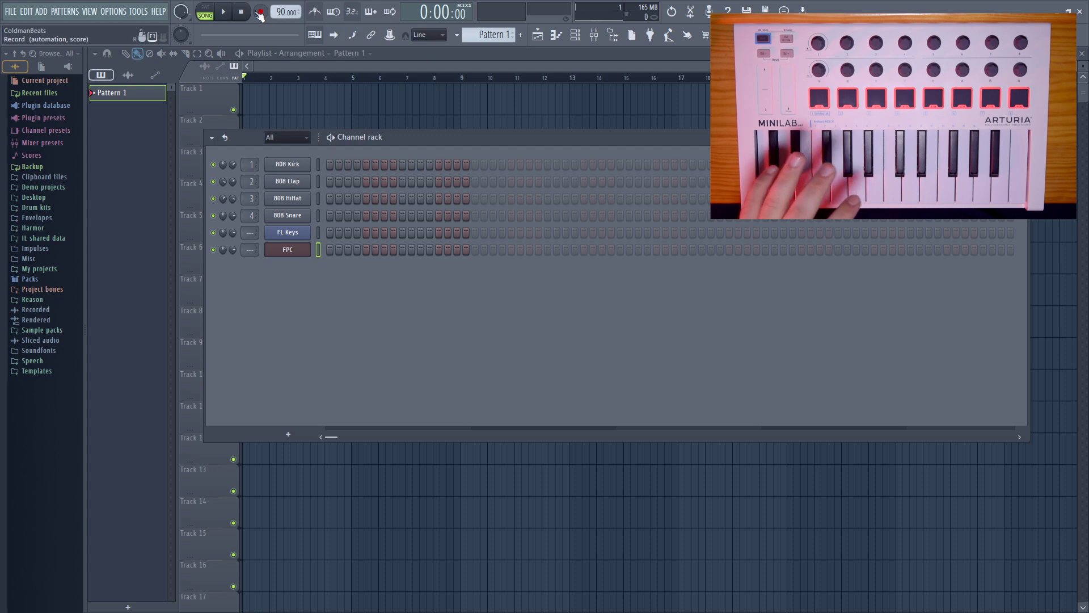
Record a drum part of about two bars on the FPC channel into Pattern 1, and play it back
{"action": "left_click", "coordinate": [227, 13]}
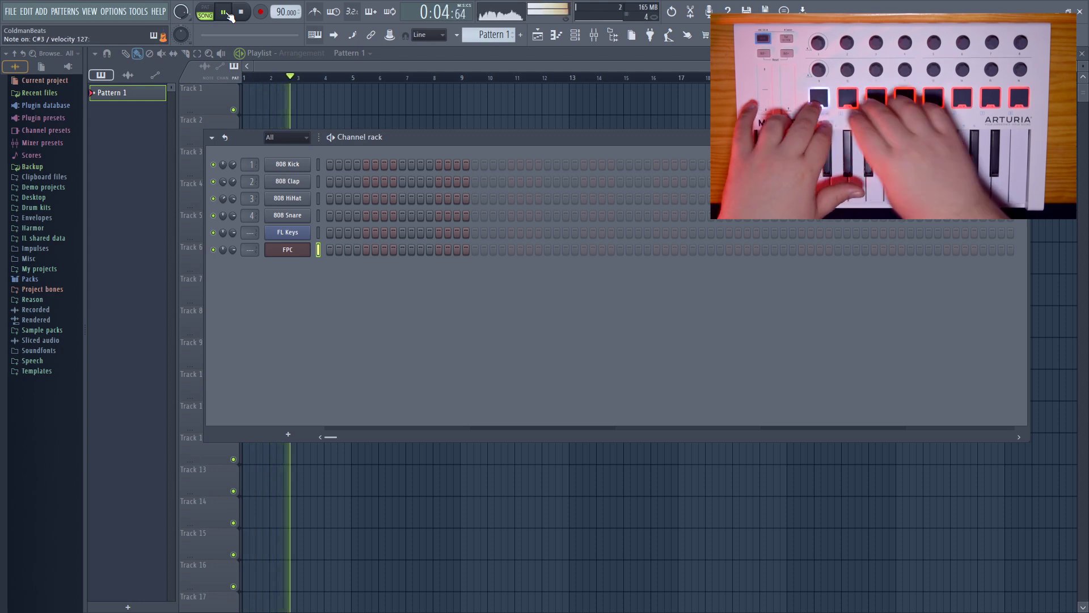
{"action": "left_click", "coordinate": [242, 12]}
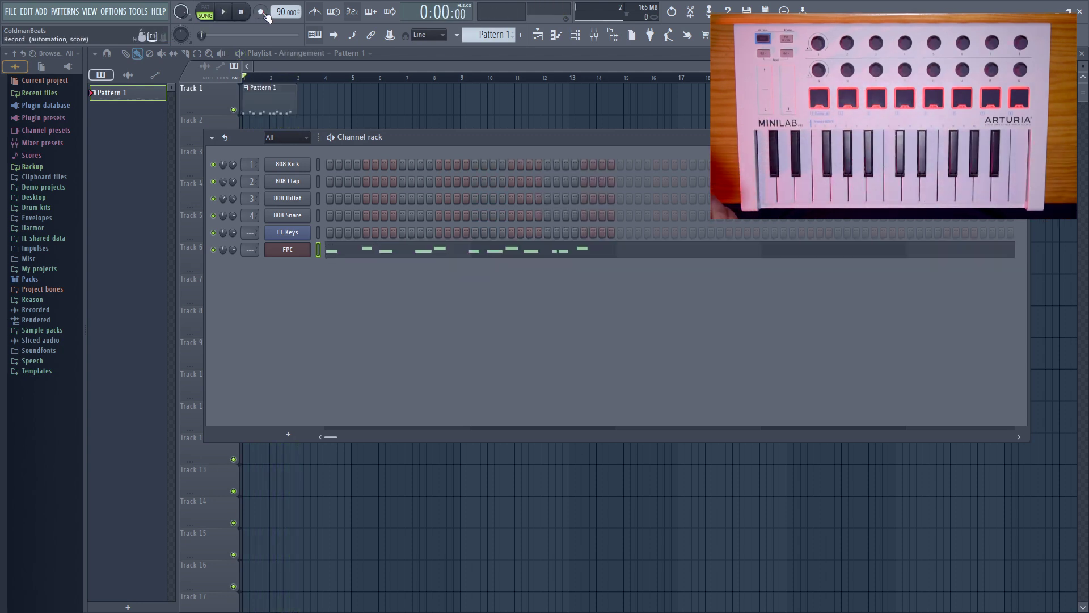
{"action": "key", "text": "space"}
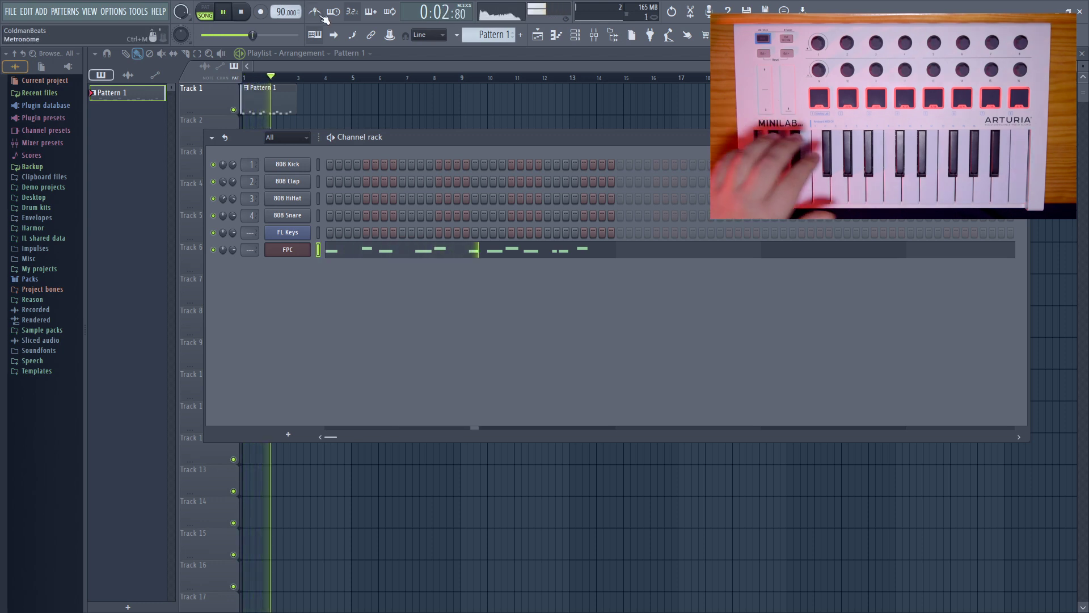
{"action": "left_click", "coordinate": [242, 11]}
Select FL Keys, switch to Pattern 2, and record a chord part of about two bars
{"action": "left_click", "coordinate": [318, 232]}
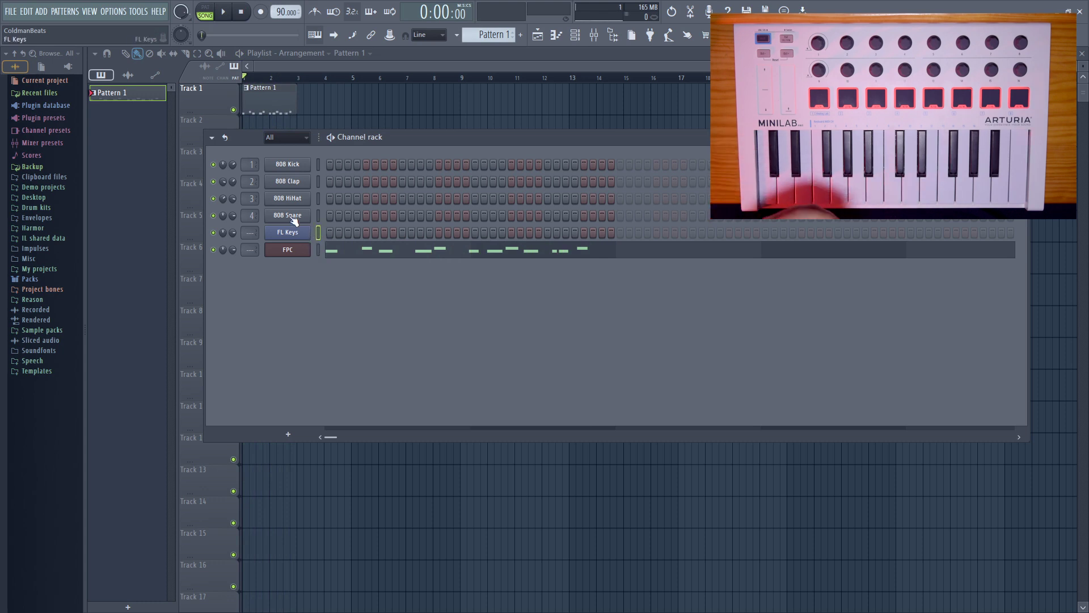
{"action": "scroll", "coordinate": [497, 35], "scroll_direction": "up", "scroll_amount": 1}
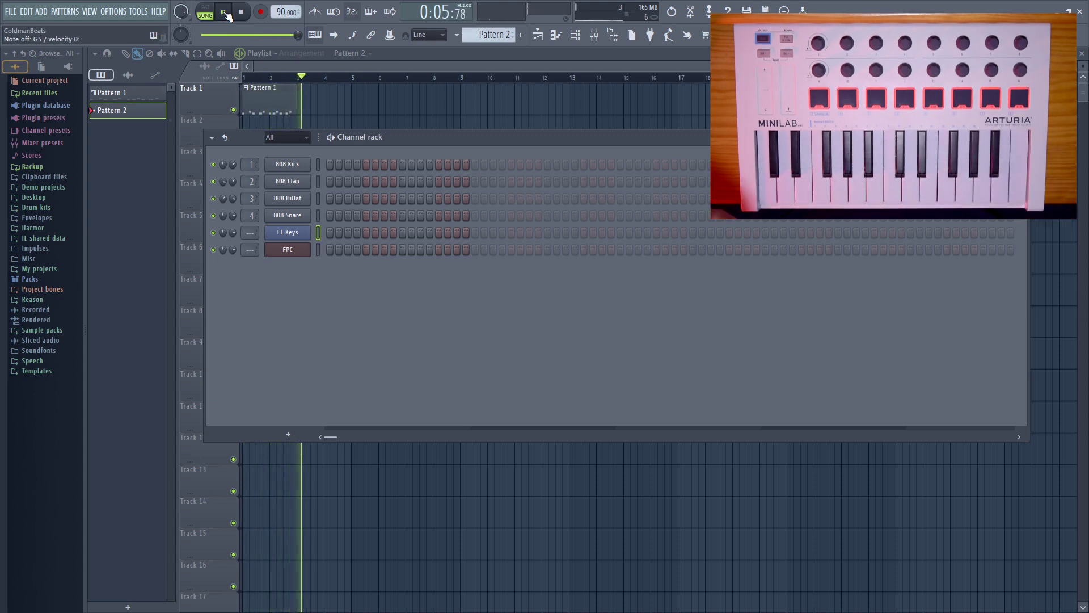
{"action": "left_click", "coordinate": [242, 13]}
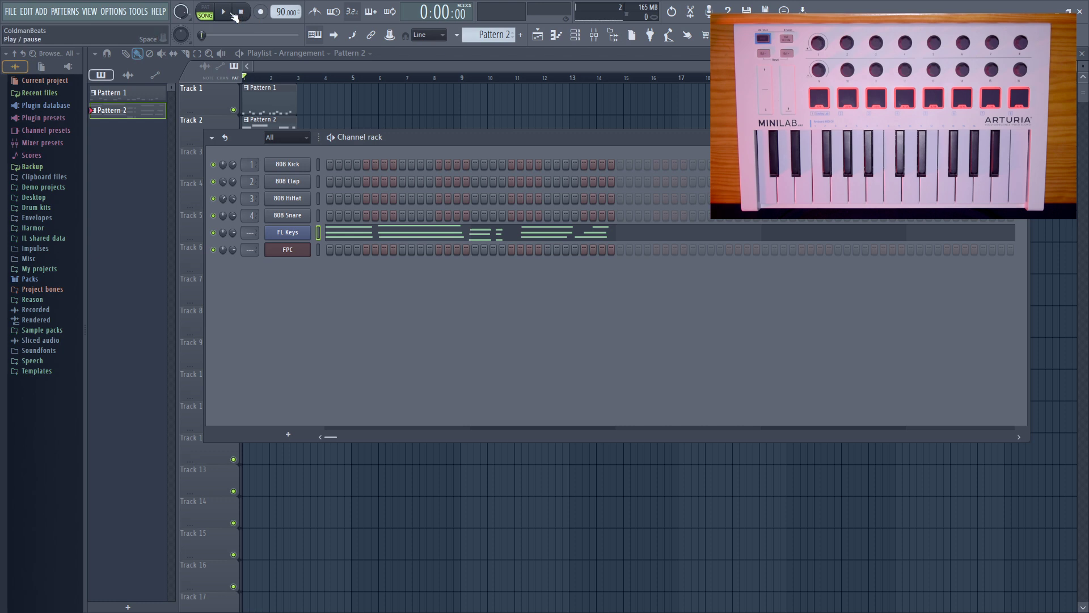
Move the Channel rack clear of the first two playlist tracks, and play both recorded patterns together
{"action": "left_click_drag", "start_coordinate": [453, 137], "coordinate": [467, 185]}
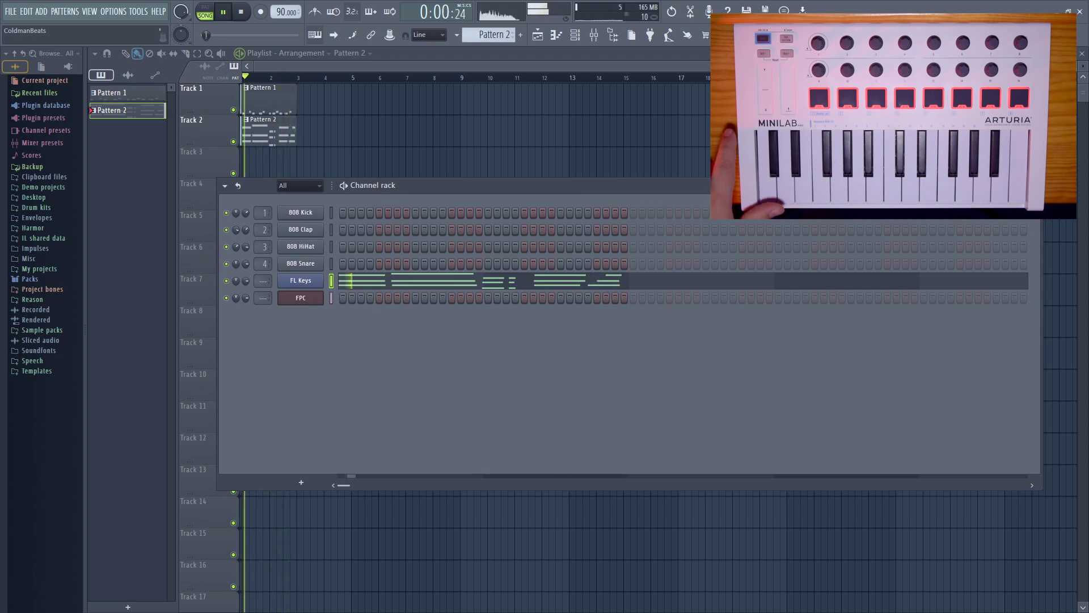
{"action": "left_click", "coordinate": [242, 14]}
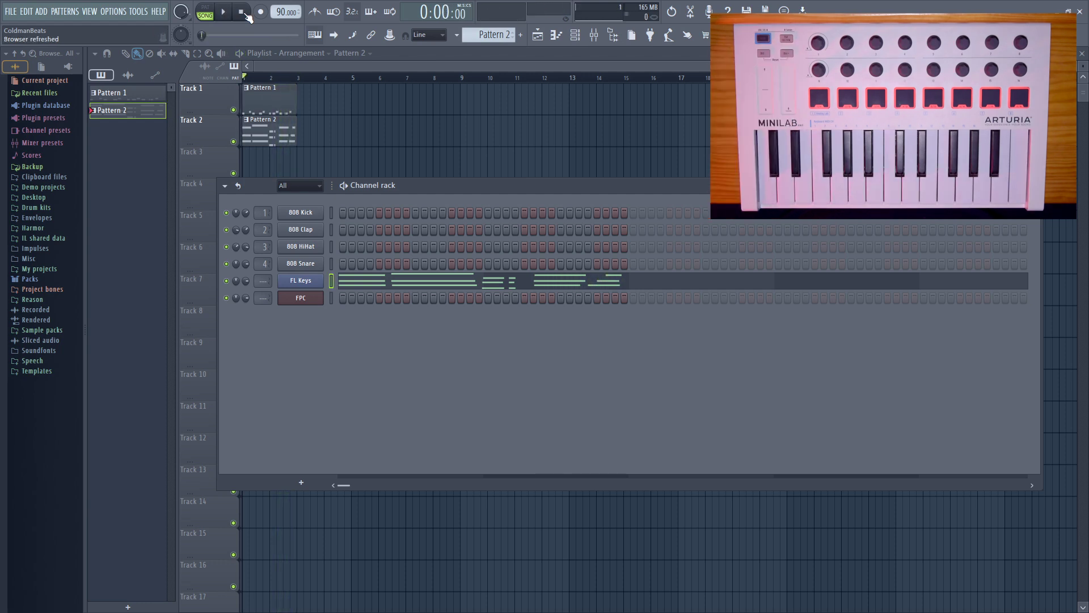